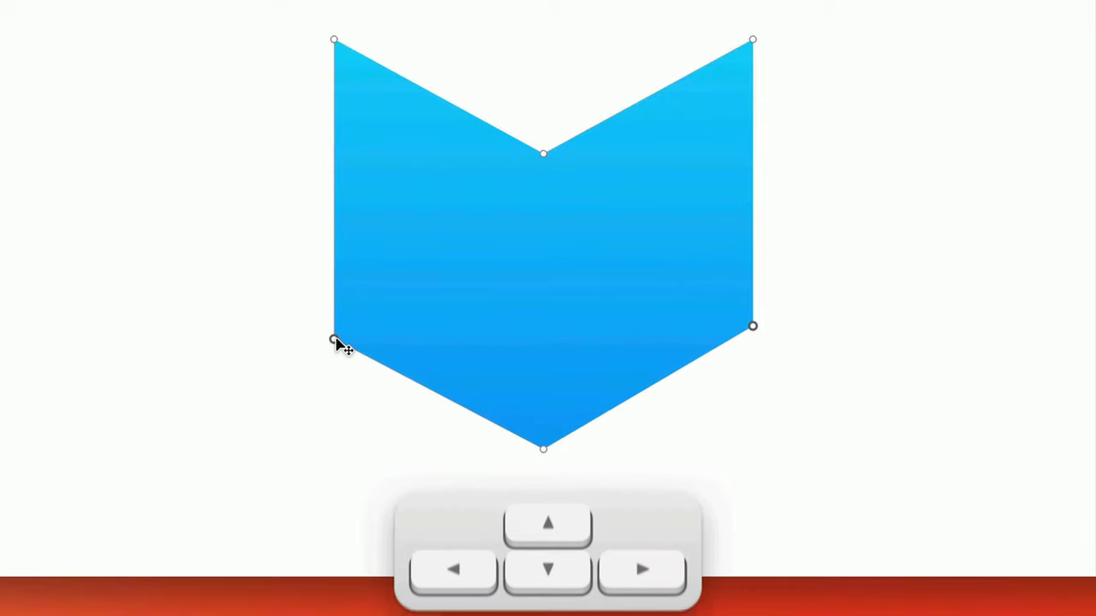
# Step: Nudge the chevron's two selected lower side corners upward with the arrow keys
pyautogui.press('Up')
pyautogui.press('Up')
pyautogui.press('Up')
pyautogui.press('Up')
pyautogui.press('Up')
pyautogui.press('Up')
pyautogui.press('Up')
pyautogui.press('Up')
pyautogui.press('Down')
pyautogui.press('Down')
pyautogui.press('Down')
pyautogui.press('Down')
pyautogui.press('Down')
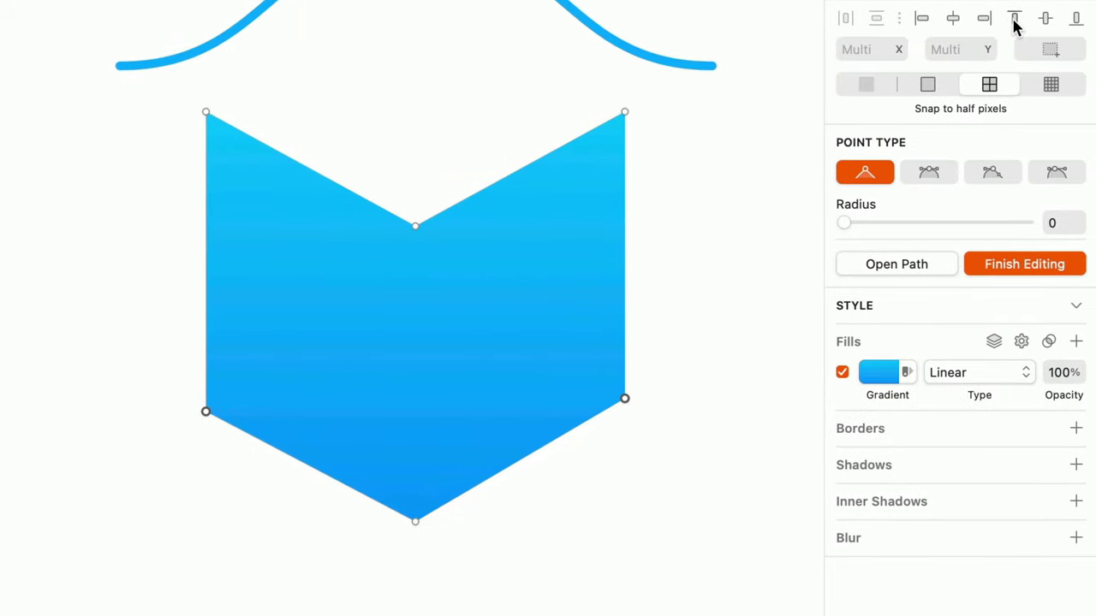
# Step: Level the two lower side corners with Align Top, round them to a 70 radius, and select the top notch point
pyautogui.click(1014, 26)
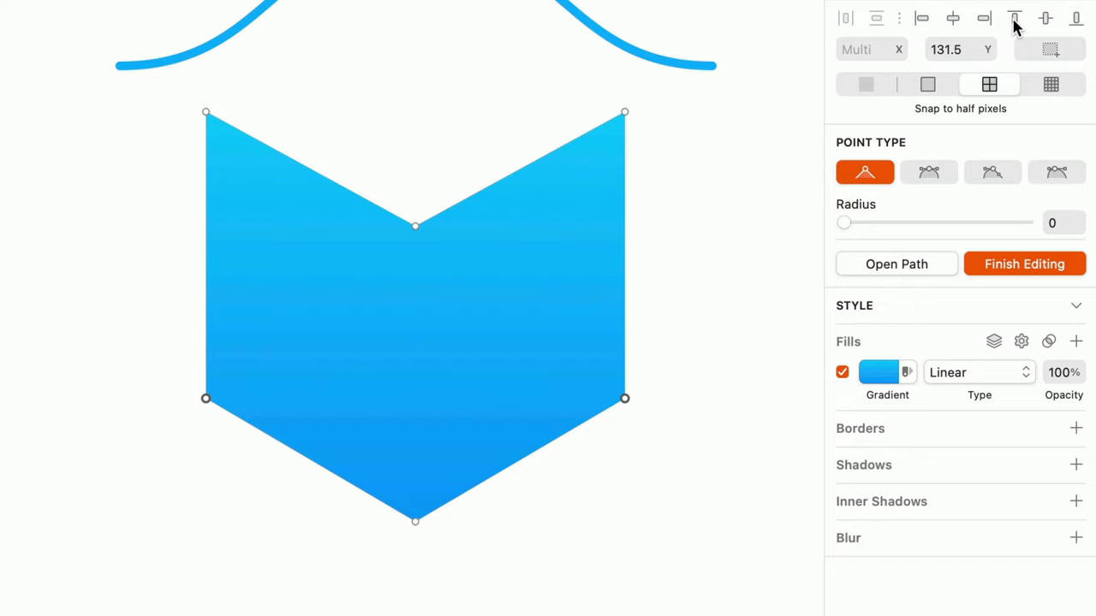
pyautogui.moveTo(844, 225); pyautogui.dragTo(973, 218)
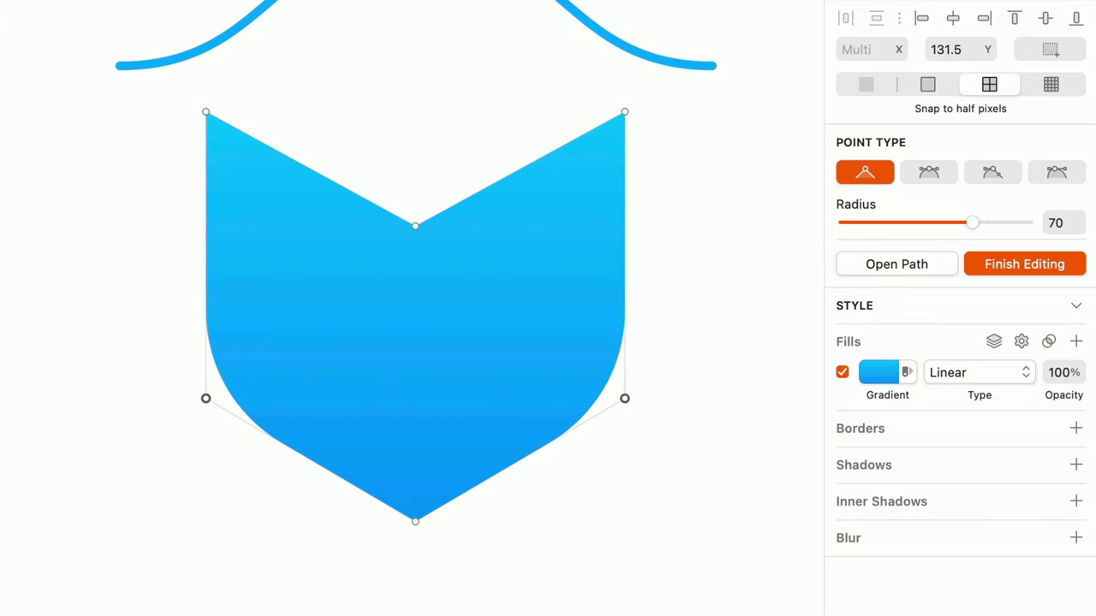
pyautogui.click(416, 227)
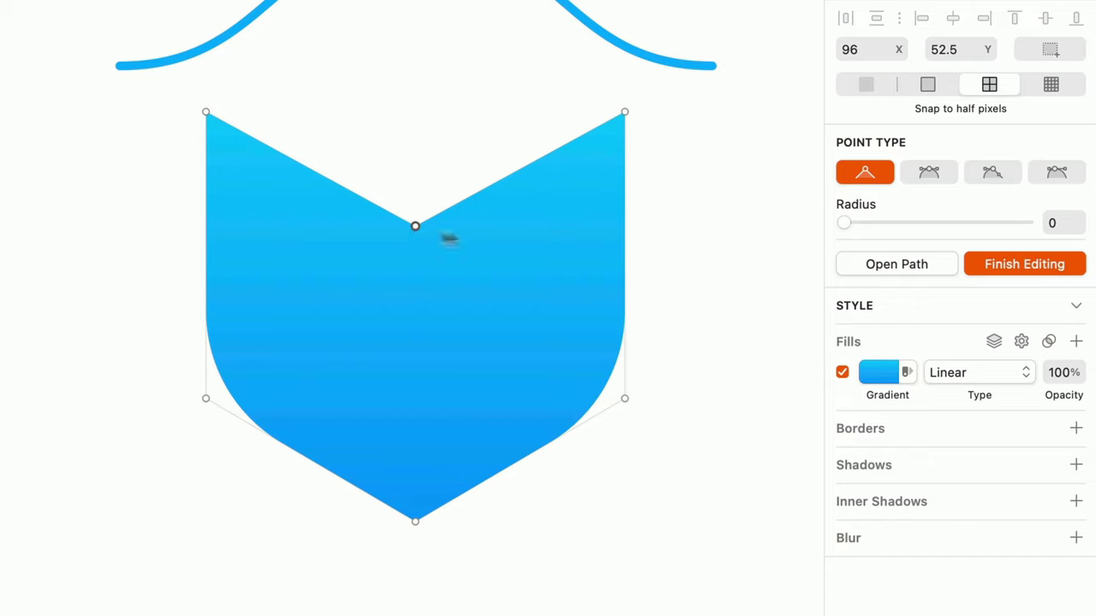
# Step: Make the notch point an asymmetric curve, stretching its right handle horizontally so the right side sweeps wider
pyautogui.click(928, 173)
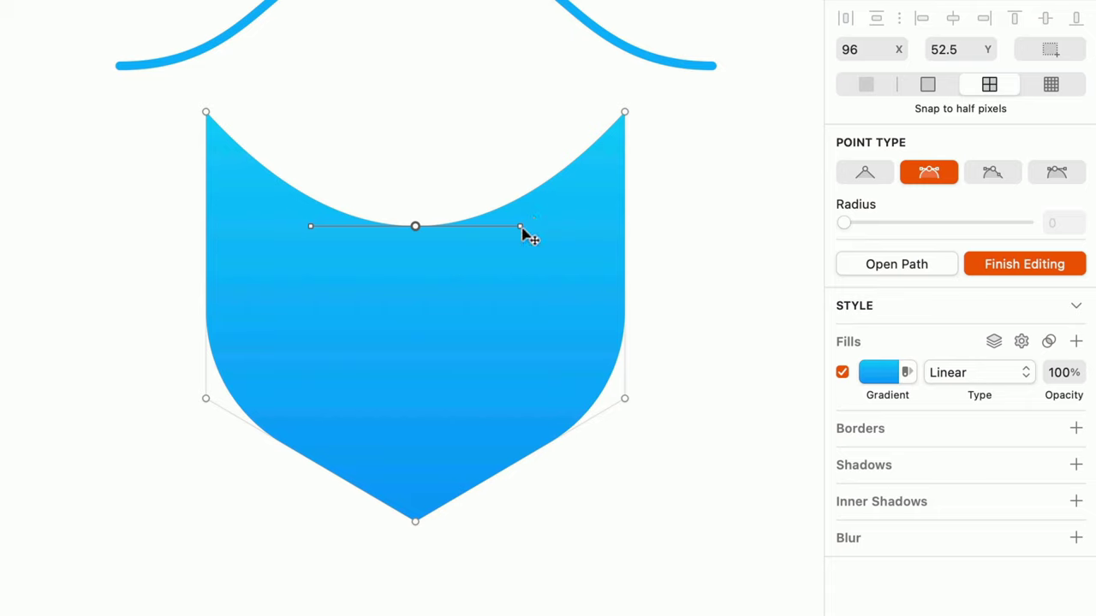
pyautogui.moveTo(521, 228)
pyautogui.mouseDown()
pyautogui.moveTo(476, 179)
pyautogui.moveTo(504, 135)
pyautogui.moveTo(585, 135)
pyautogui.moveTo(646, 181)
pyautogui.moveTo(592, 213)
pyautogui.moveTo(478, 229)
pyautogui.moveTo(523, 229)
pyautogui.mouseUp()
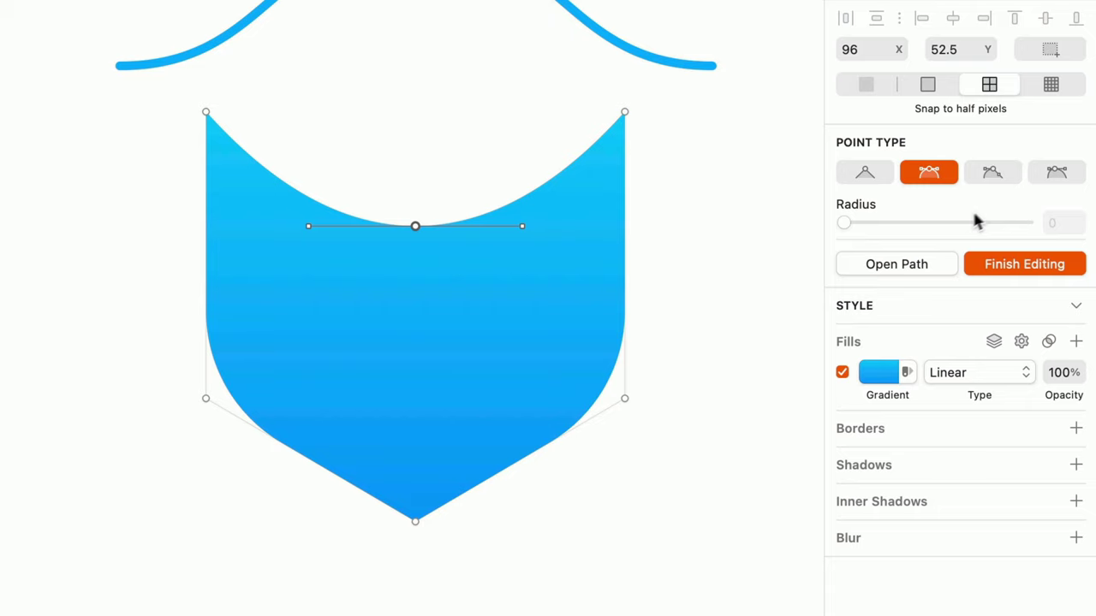
pyautogui.click(1055, 174)
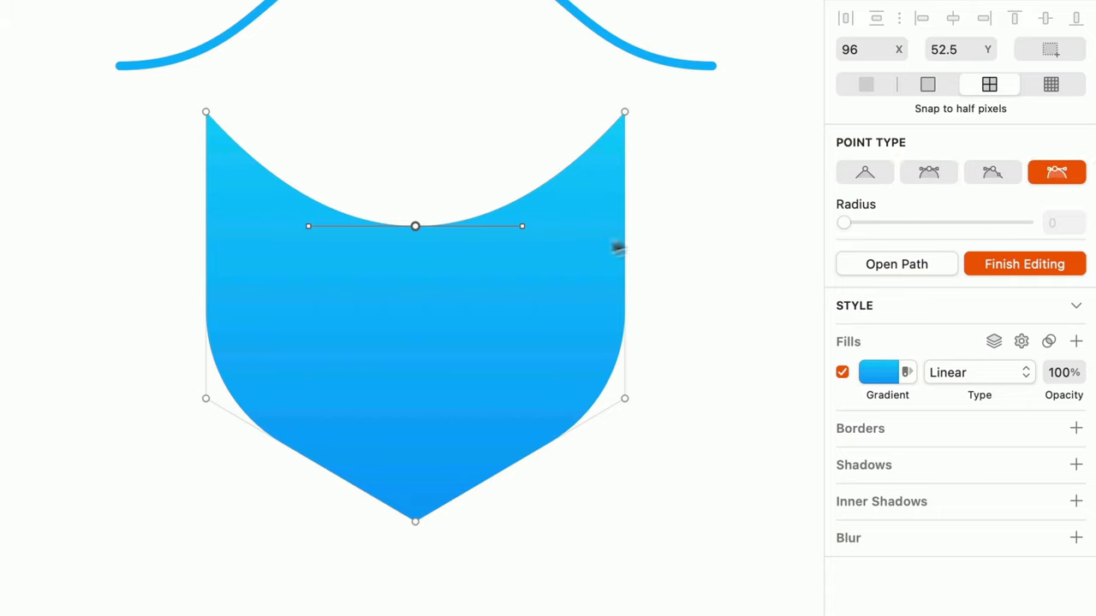
pyautogui.moveTo(523, 227); pyautogui.dragTo(445, 233)
pyautogui.press('shift')
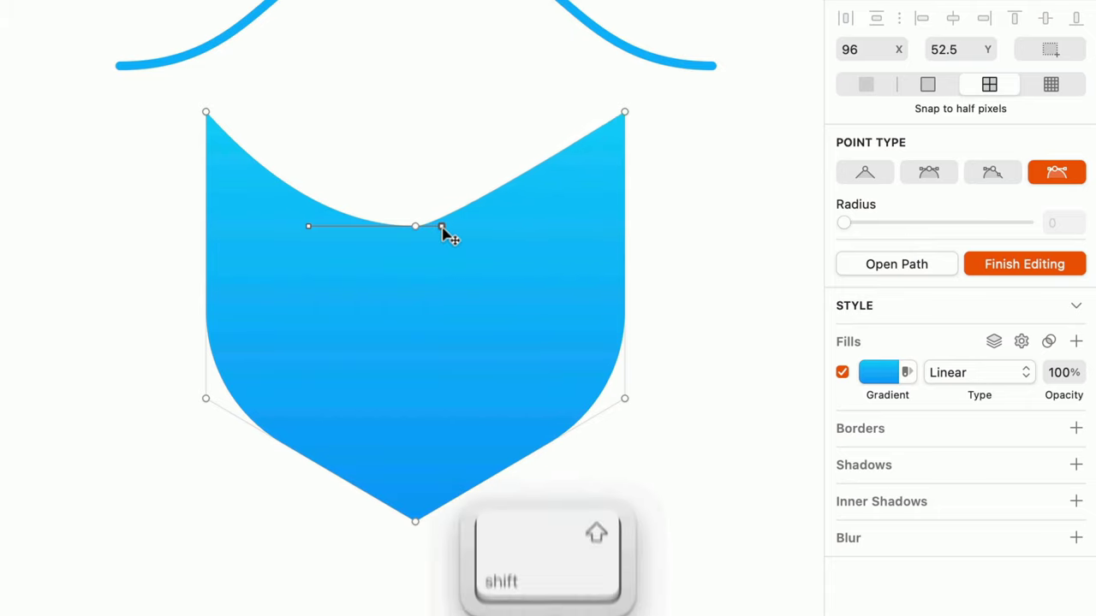
pyautogui.moveTo(443, 230); pyautogui.dragTo(604, 230)
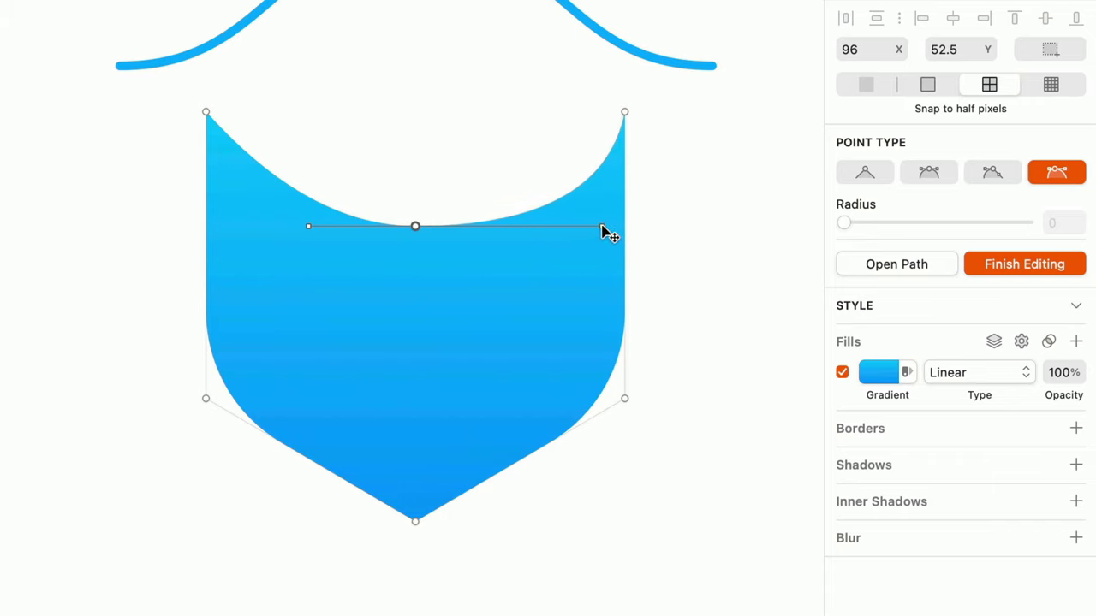
# Step: Disconnect the notch handles, point the right one straight up, adjust the left one, and pull out curve handles for a new path point
pyautogui.click(994, 174)
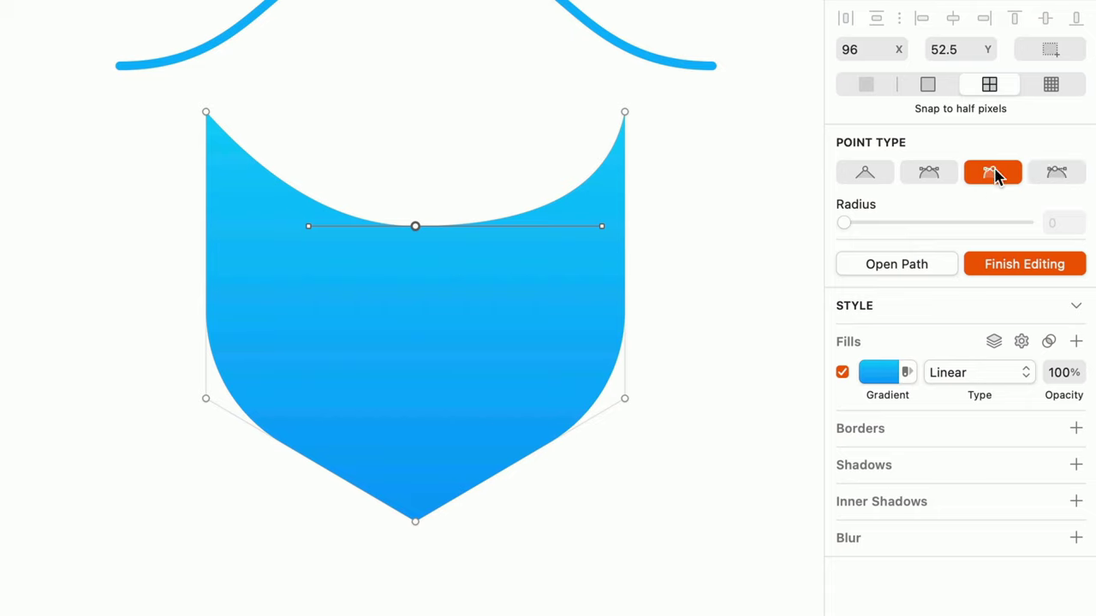
pyautogui.moveTo(602, 227); pyautogui.dragTo(416, 103)
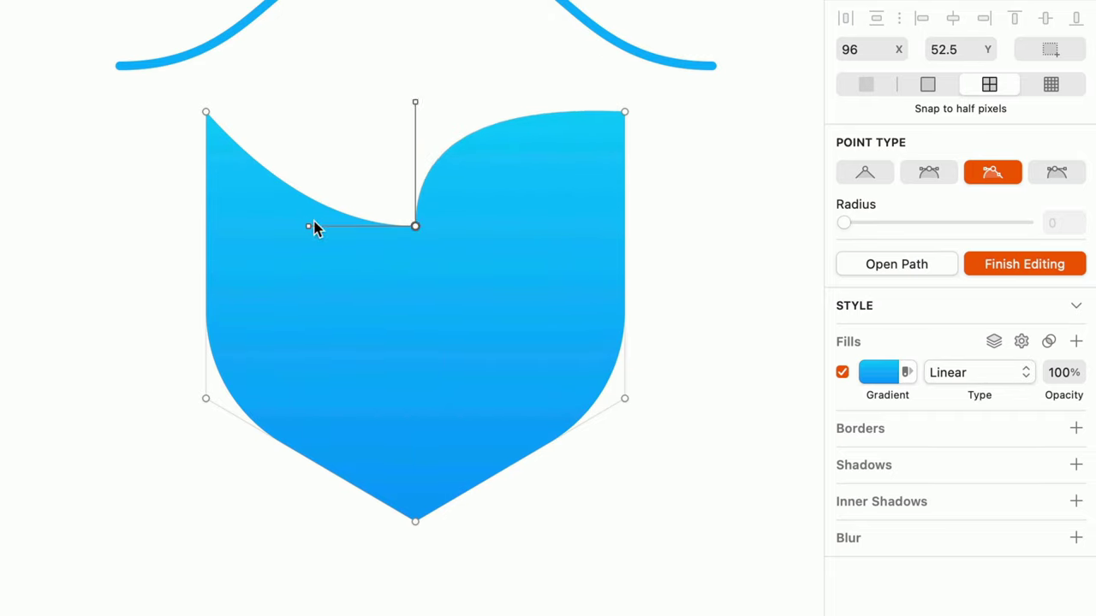
pyautogui.moveTo(308, 229)
pyautogui.mouseDown()
pyautogui.moveTo(228, 230)
pyautogui.moveTo(342, 231)
pyautogui.moveTo(305, 228)
pyautogui.mouseUp()
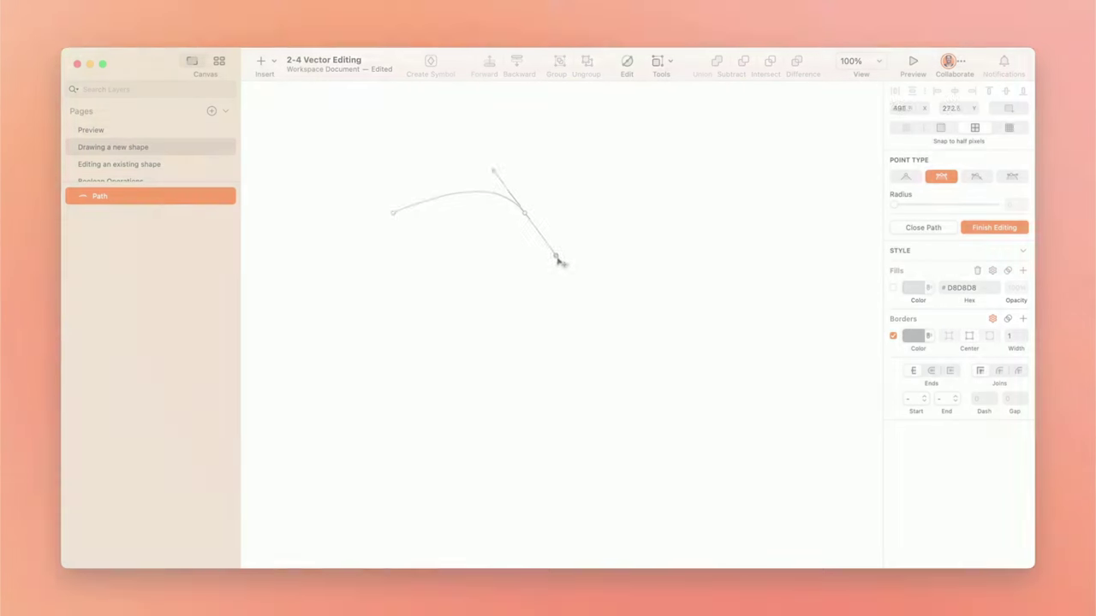
pyautogui.moveTo(557, 259); pyautogui.dragTo(587, 282)
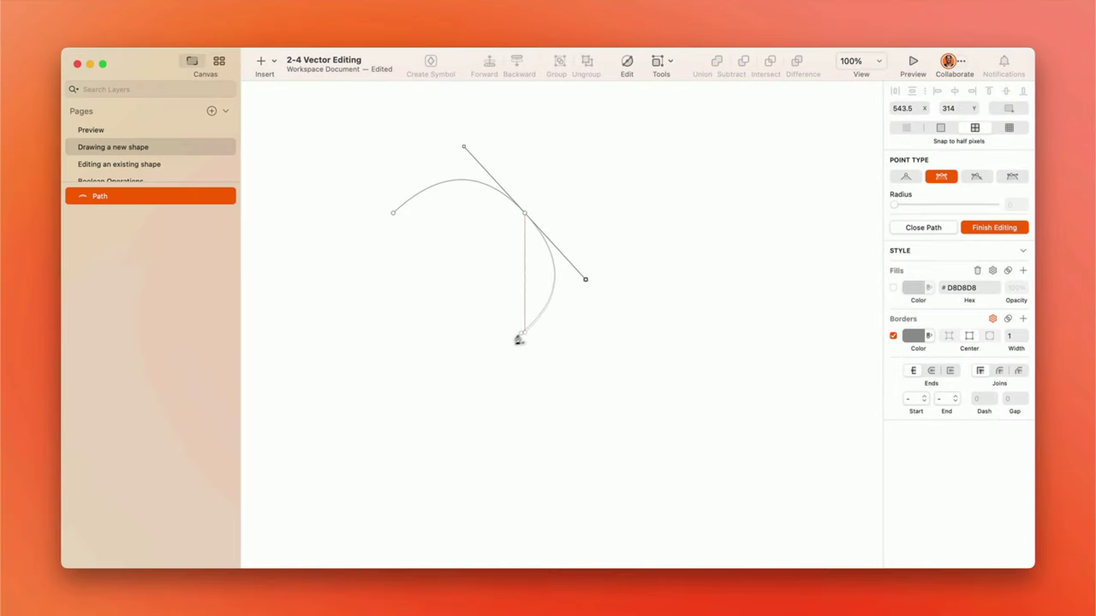
# Step: Finish the new path with a sharp corner below the arc and close it into a wedge
pyautogui.press('super')
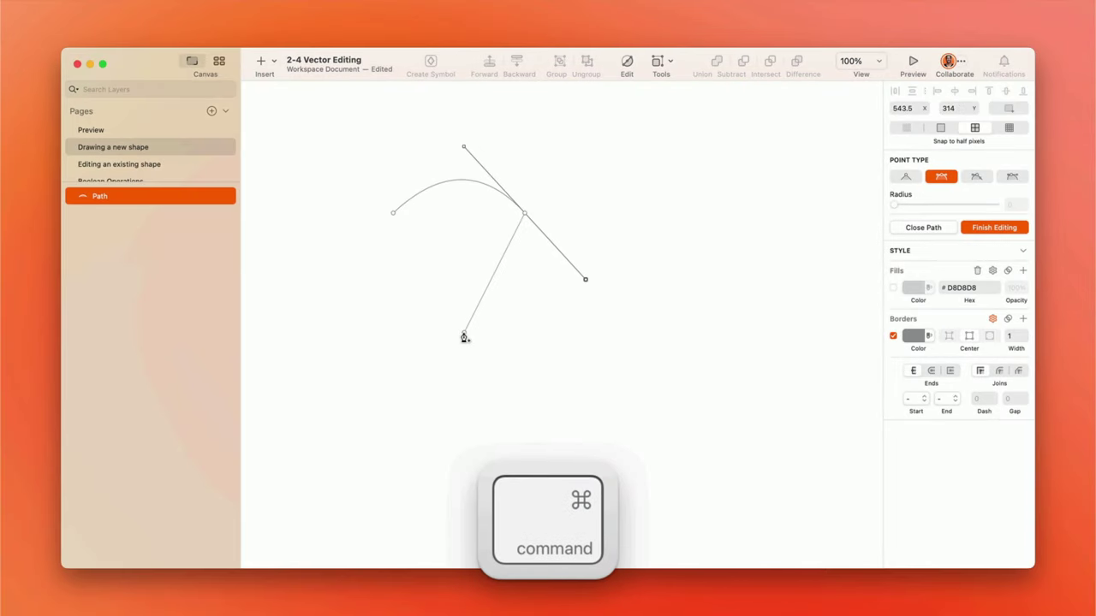
pyautogui.click(464, 334)
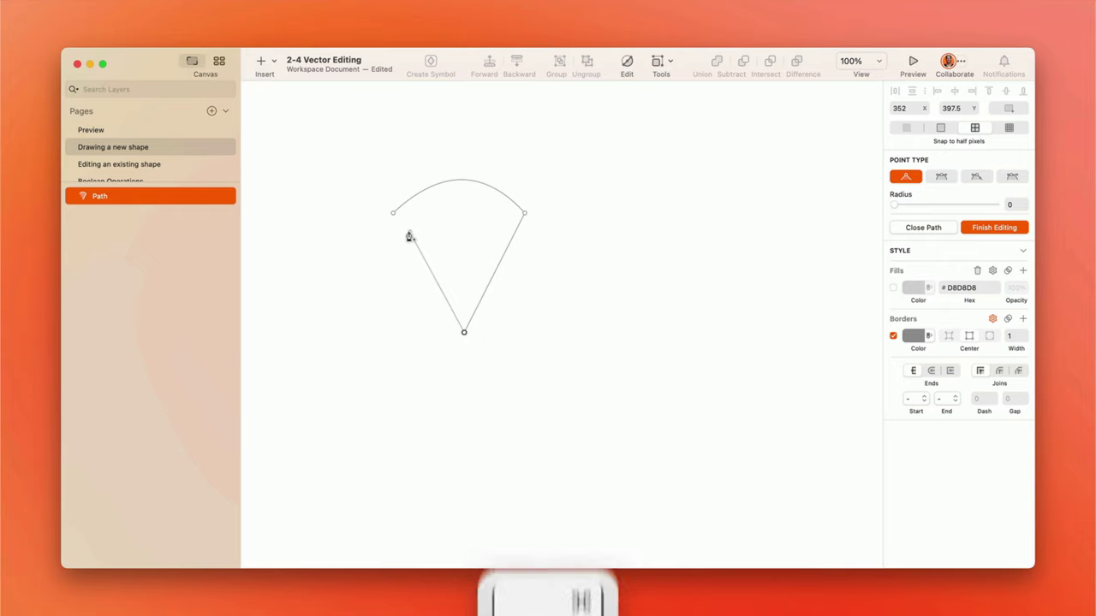
pyautogui.click(393, 216)
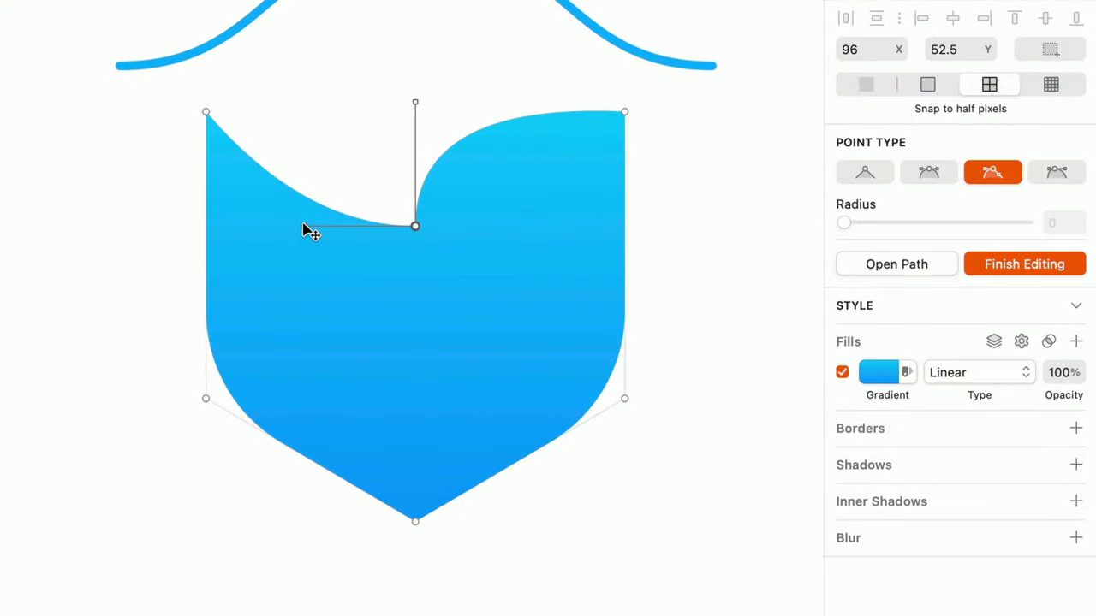
# Step: Add points on both edges, pull the right one inward into a neck curve, and add another higher up
pyautogui.click(207, 255)
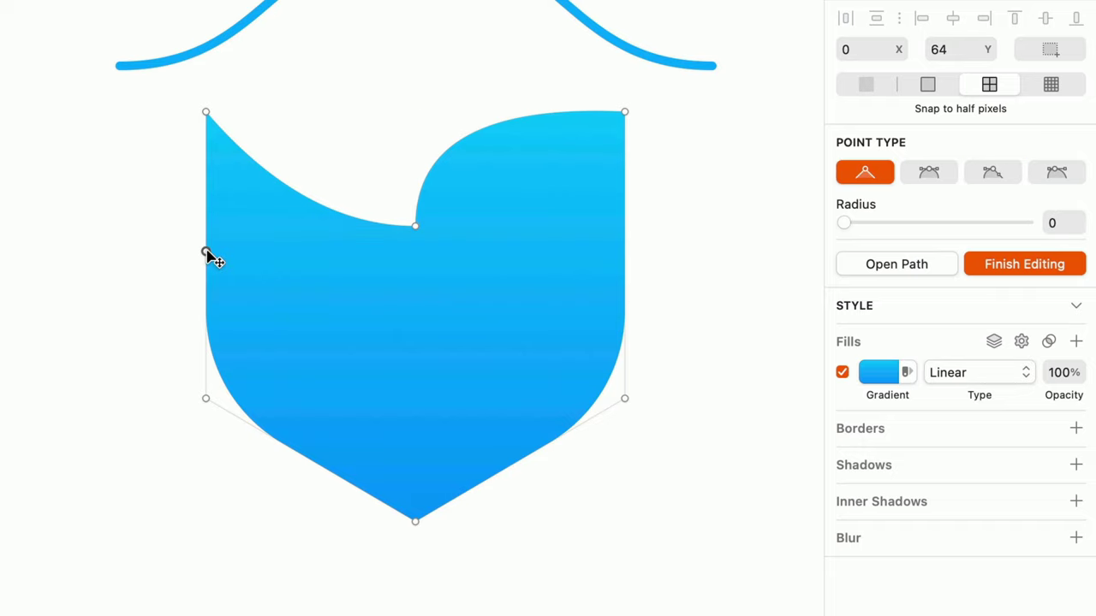
pyautogui.click(625, 227)
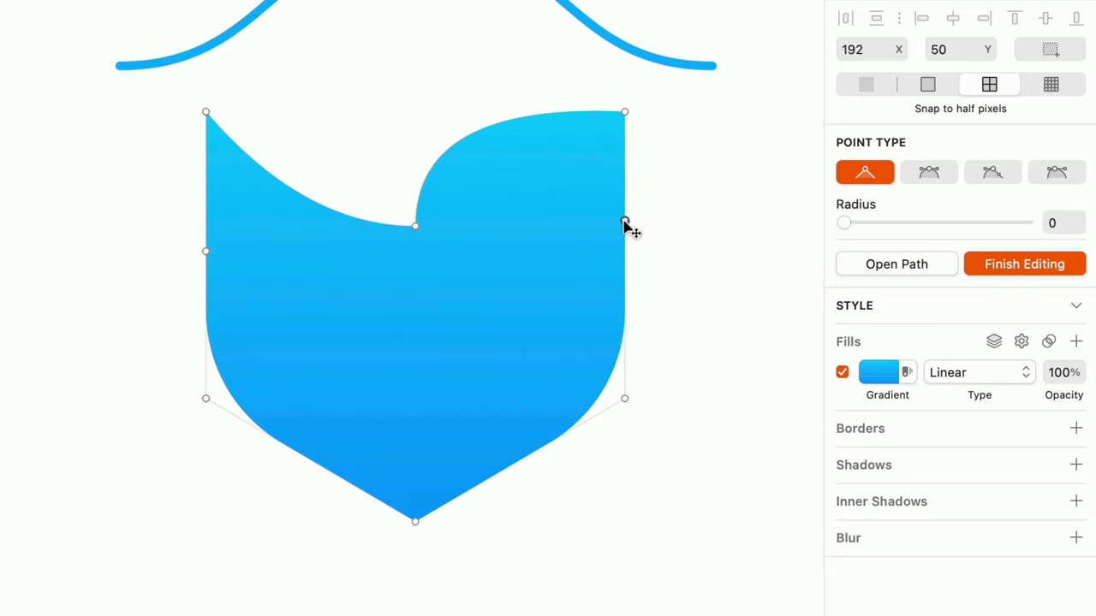
pyautogui.moveTo(626, 228); pyautogui.dragTo(579, 256)
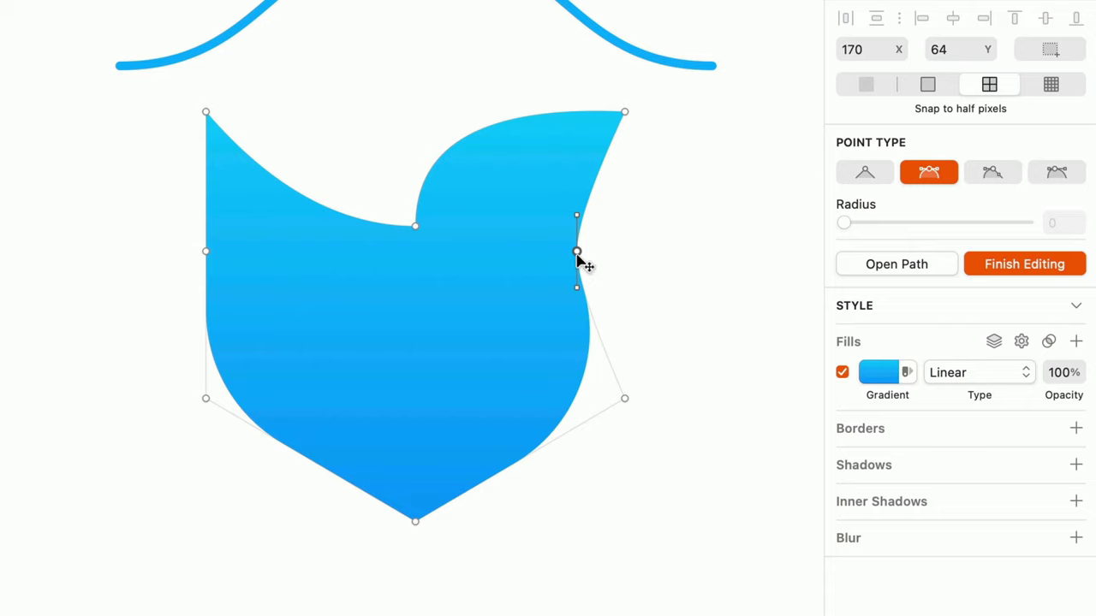
pyautogui.press('shift')
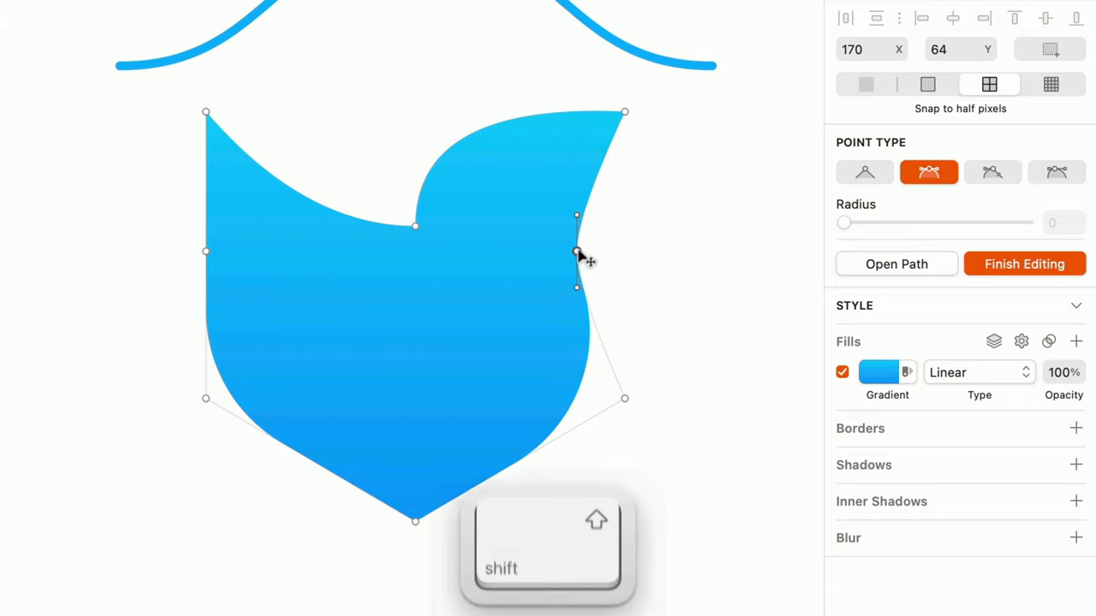
pyautogui.click(595, 183)
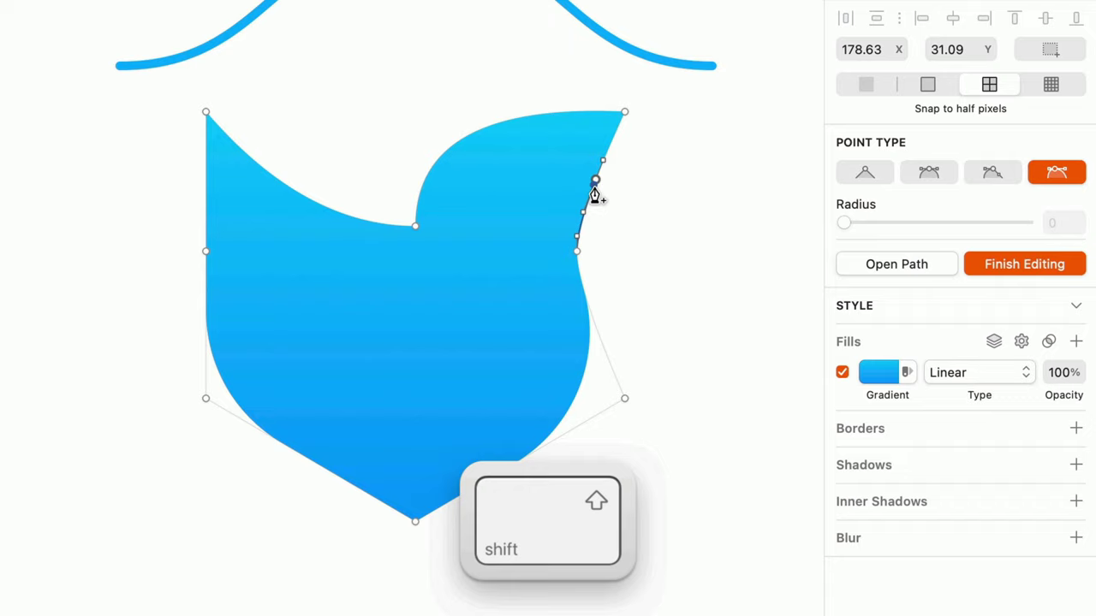
# Step: Pull the new upper right point outward into a small rounded bulge below the top corner
pyautogui.moveTo(599, 183); pyautogui.dragTo(625, 196)
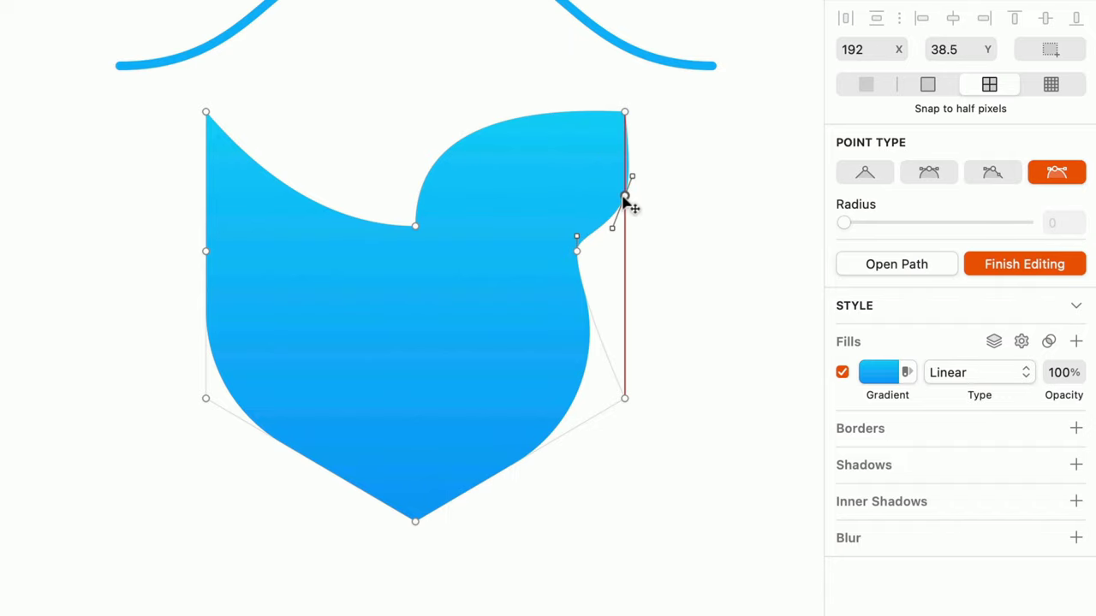